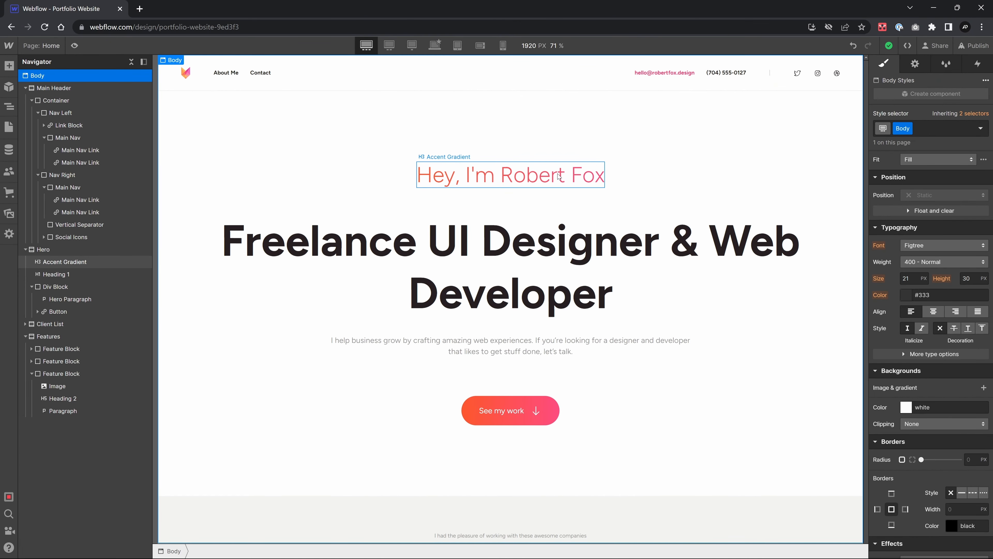
Set the Hero section's top and bottom margins to 12rem on the base desktop breakpoint.
{"action": "left_click", "coordinate": [435, 44]}
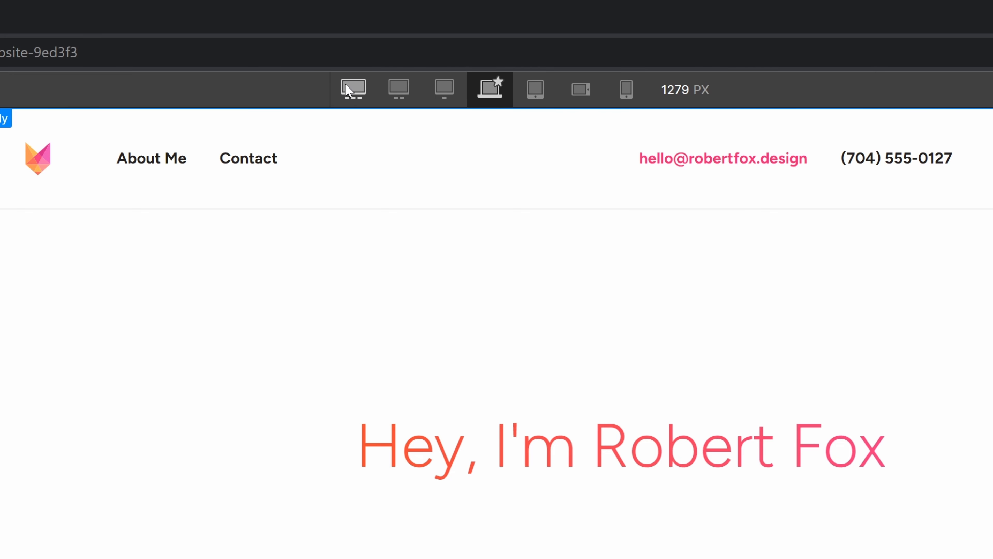
{"action": "left_click", "coordinate": [353, 90]}
{"action": "left_click", "coordinate": [43, 250]}
{"action": "left_click", "coordinate": [474, 86]}
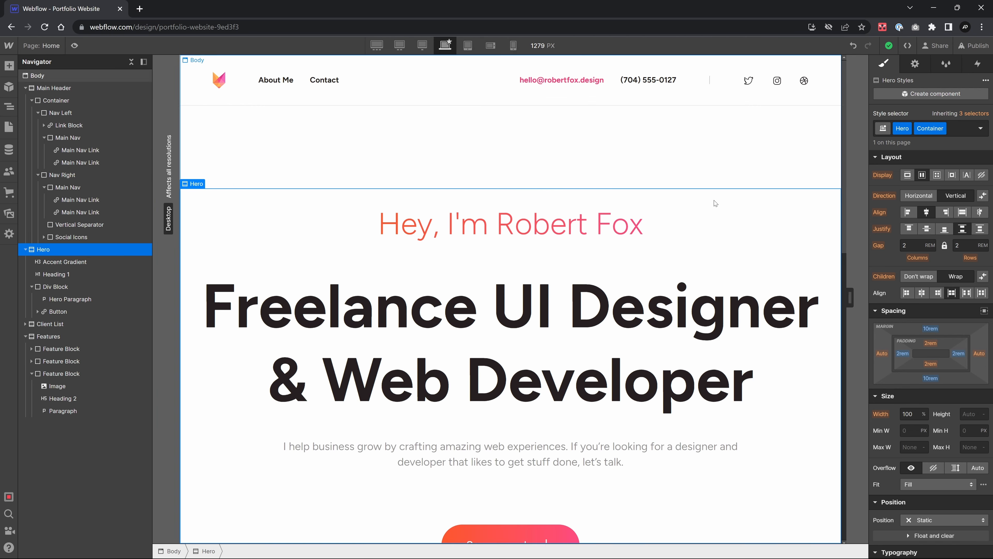
{"action": "left_click", "coordinate": [932, 329]}
{"action": "type", "text": "12"}
{"action": "key", "text": "Return"}
{"action": "left_click", "coordinate": [931, 378]}
{"action": "type", "text": "12"}
{"action": "key", "text": "Return"}
Compare the Hero spacing at the 1920 px, tablet, mobile landscape and base breakpoints, and inspect the header container's padding.
{"action": "left_click", "coordinate": [377, 46]}
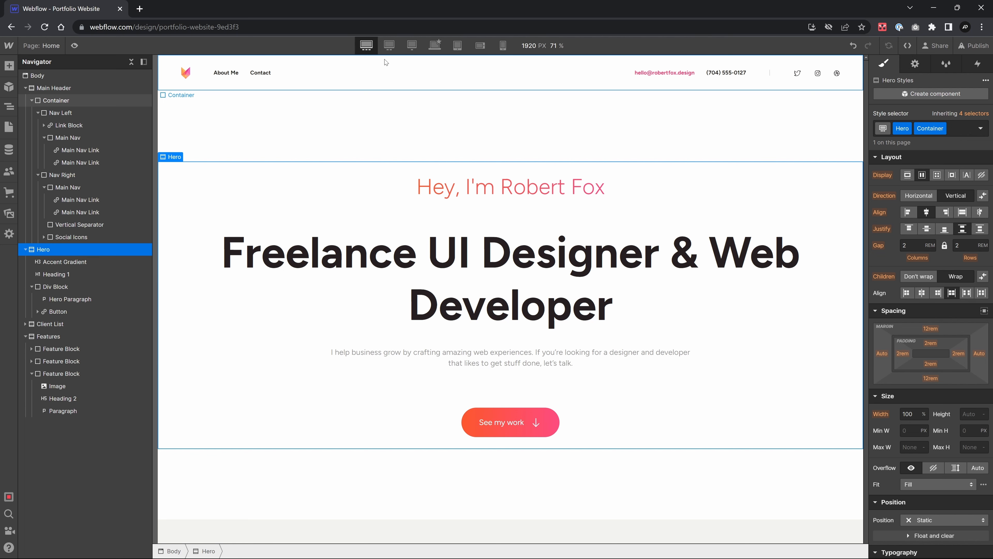
{"action": "left_click", "coordinate": [458, 45]}
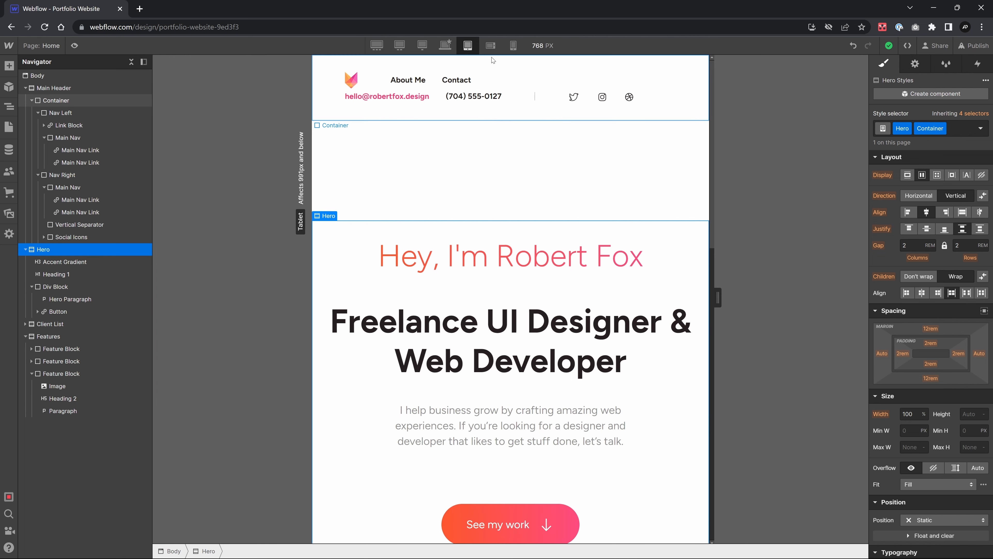
{"action": "left_click", "coordinate": [490, 46]}
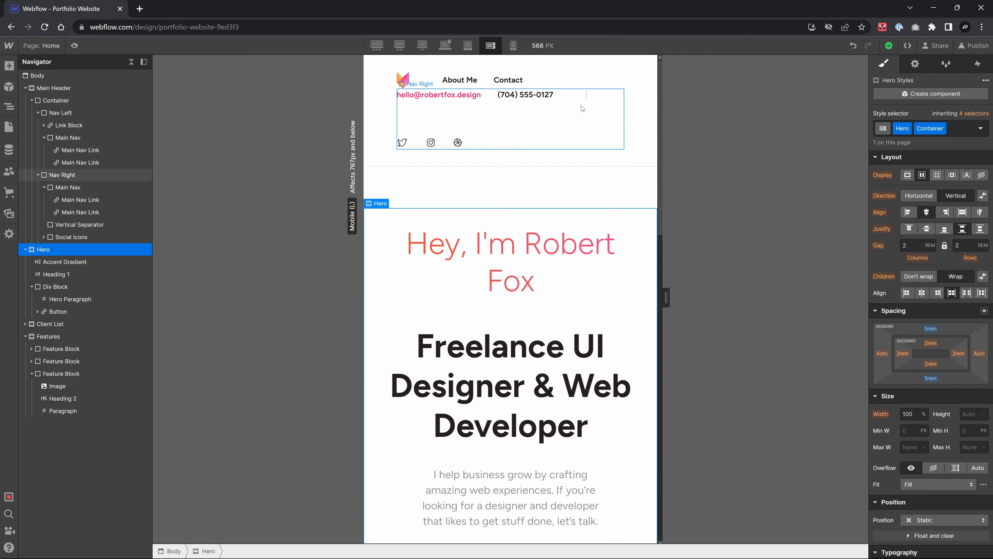
{"action": "left_click", "coordinate": [444, 44]}
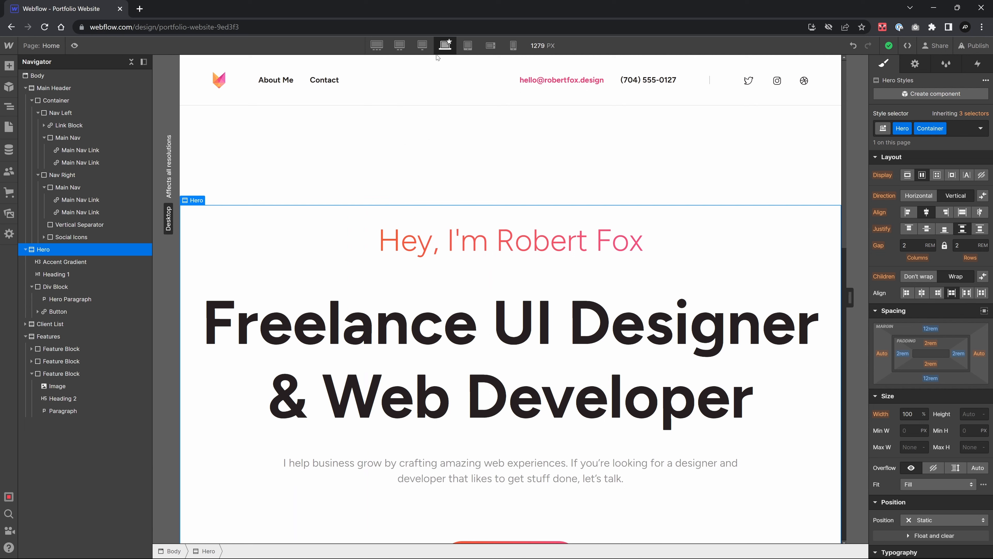
{"action": "left_click", "coordinate": [414, 82]}
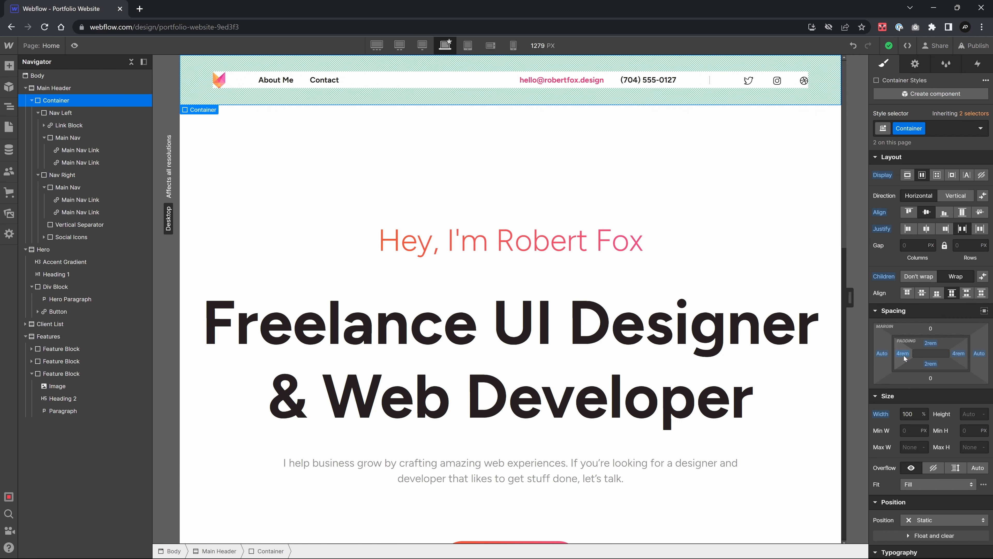
Set the Logo List's column and row gaps to 6 rem at the 1440 px breakpoint.
{"action": "scroll", "coordinate": [511, 298], "scroll_direction": "down", "scroll_amount": 10}
{"action": "left_click", "coordinate": [492, 212]}
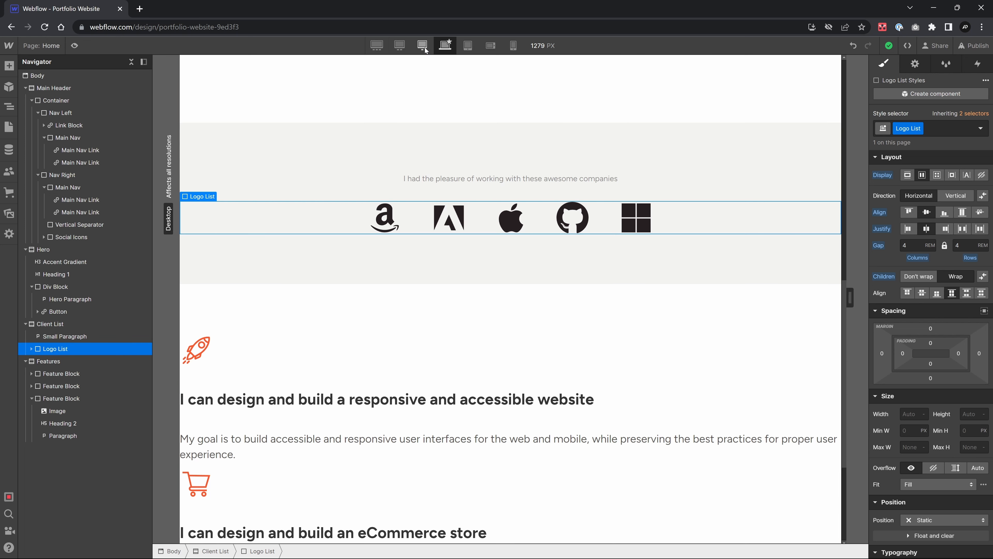
{"action": "left_click", "coordinate": [402, 47]}
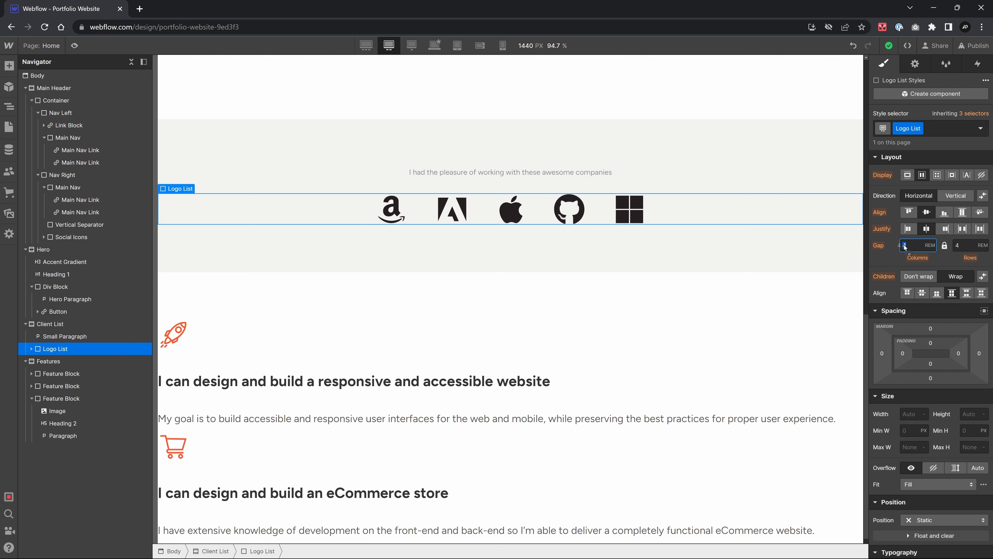
{"action": "left_click_drag", "start_coordinate": [904, 245], "coordinate": [896, 276]}
{"action": "key", "text": "ctrl+a"}
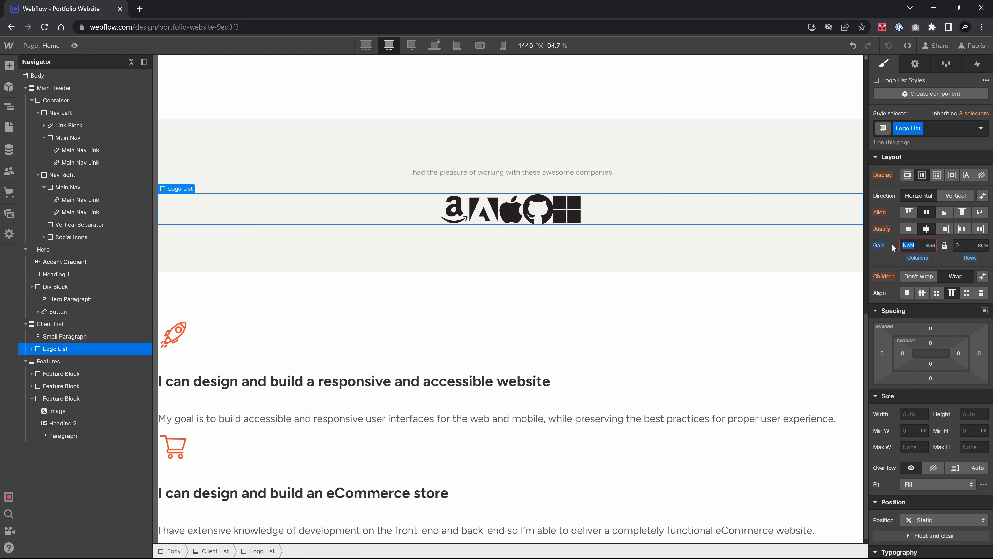
{"action": "type", "text": "6"}
{"action": "key", "text": "Tab"}
{"action": "type", "text": "6"}
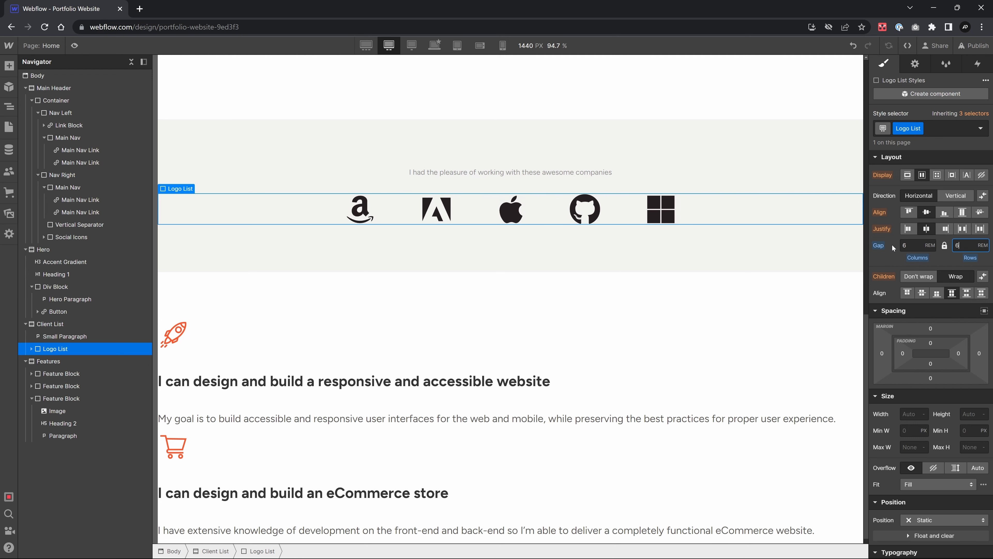
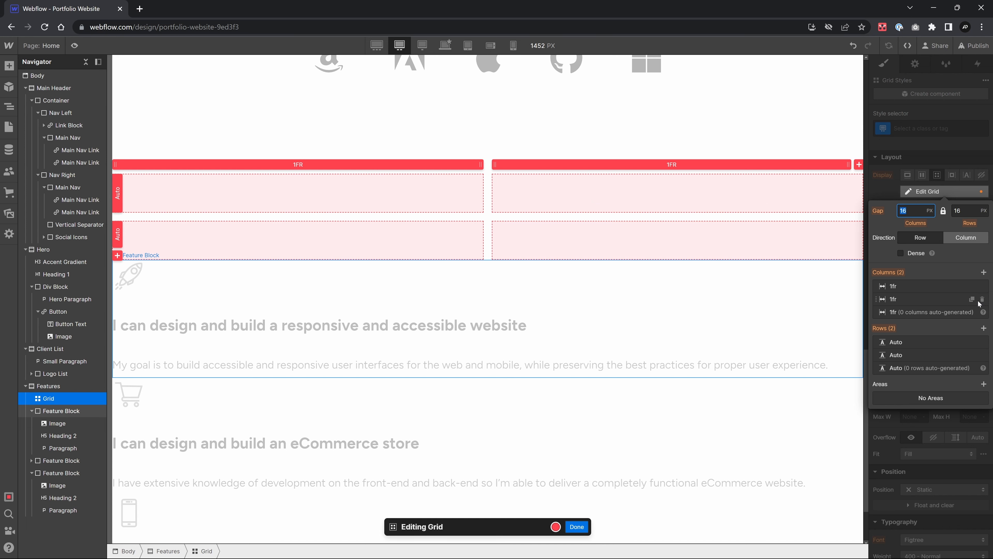
Add a third 1fr column to the features grid and delete its second row.
{"action": "left_click", "coordinate": [984, 273]}
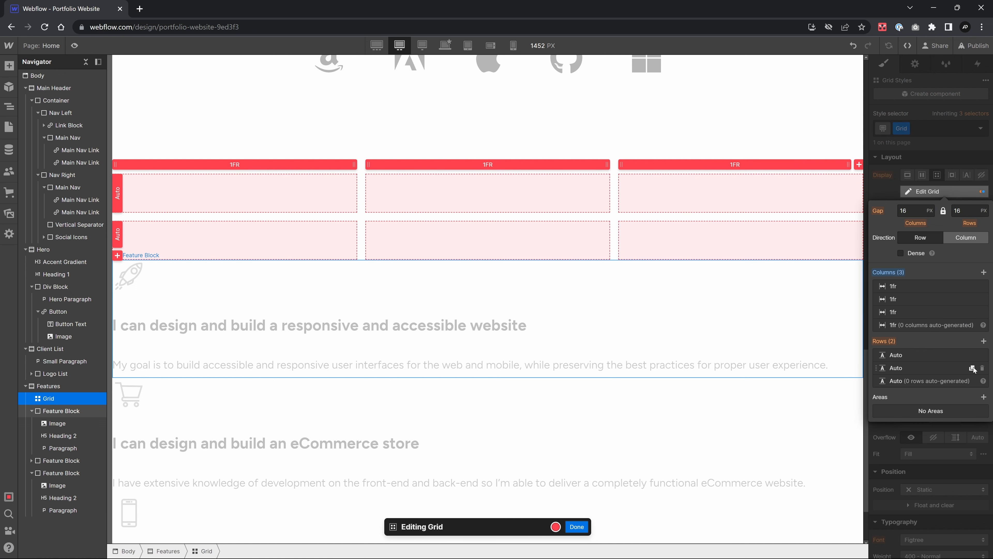
{"action": "left_click", "coordinate": [983, 367]}
{"action": "left_click", "coordinate": [577, 527]}
Move the three Feature Blocks into the grid inside the Features section.
{"action": "left_click_drag", "start_coordinate": [61, 411], "coordinate": [49, 400]}
{"action": "left_click_drag", "start_coordinate": [61, 461], "coordinate": [58, 454]}
{"action": "left_click_drag", "start_coordinate": [61, 510], "coordinate": [59, 504]}
{"action": "scroll", "coordinate": [235, 352], "scroll_direction": "up", "scroll_amount": 3}
{"action": "left_click", "coordinate": [37, 76]}
{"action": "left_click", "coordinate": [151, 377]}
Set the features grid's column and row gaps to 48 px at the 1440 px breakpoint.
{"action": "left_click", "coordinate": [47, 402]}
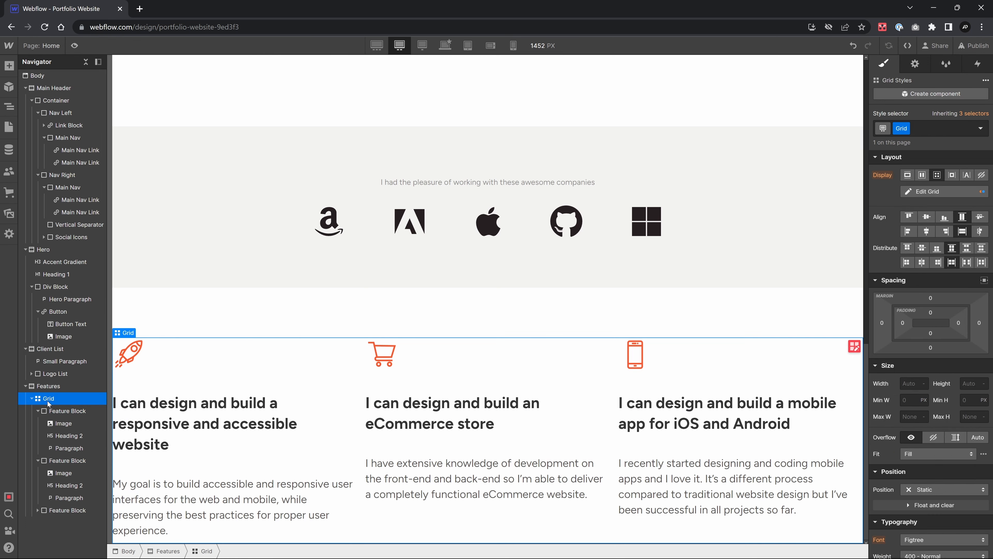
{"action": "left_click", "coordinate": [940, 193]}
{"action": "type", "text": "48"}
{"action": "key", "text": "Tab"}
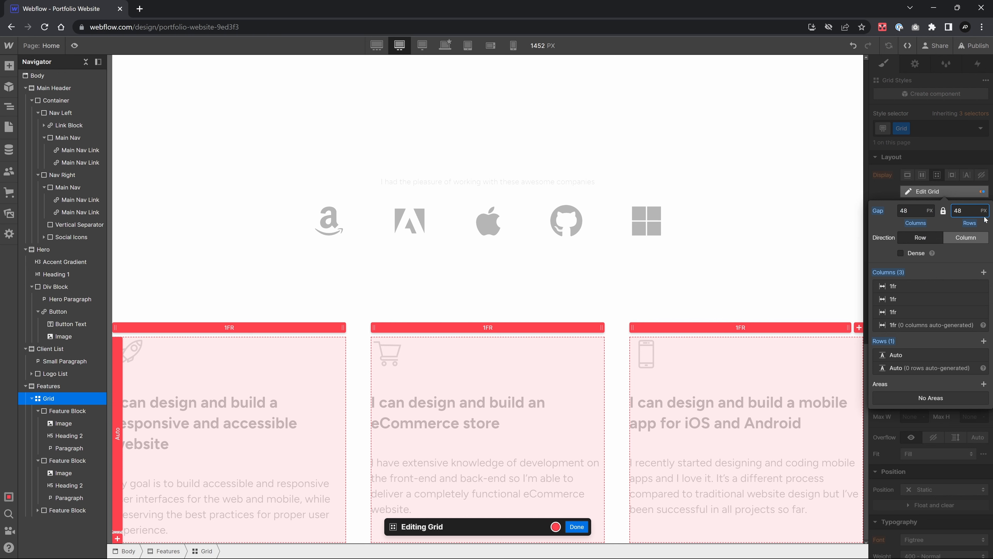
Try widening the grid's middle column to 2fr, shrink it back, and finish editing the grid.
{"action": "left_click_drag", "start_coordinate": [602, 328], "coordinate": [658, 328]}
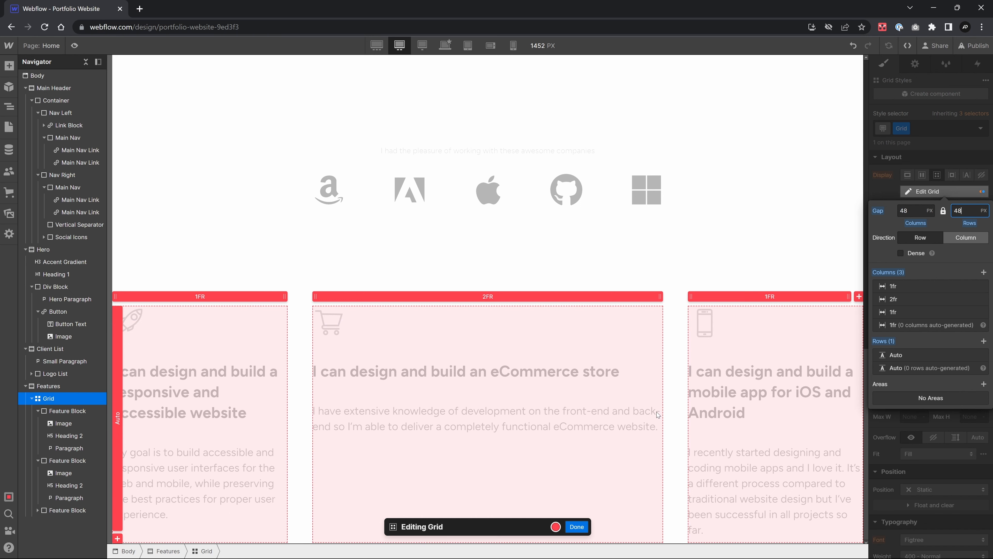
{"action": "left_click_drag", "start_coordinate": [660, 296], "coordinate": [592, 306]}
{"action": "left_click", "coordinate": [576, 527]}
Reduce the features grid to a single column at the tablet breakpoint.
{"action": "left_click", "coordinate": [467, 46]}
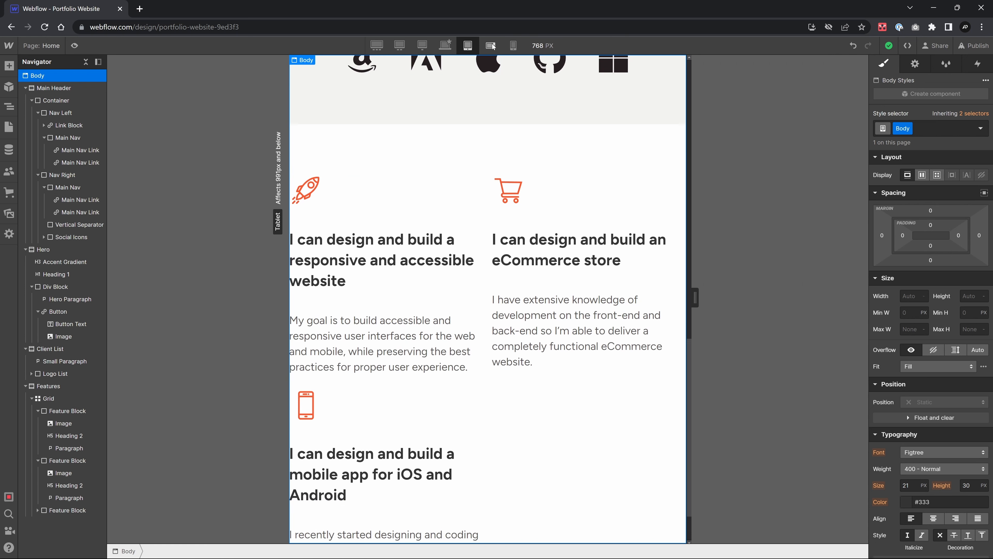
{"action": "left_click", "coordinate": [48, 399]}
{"action": "left_click", "coordinate": [944, 192]}
{"action": "left_click", "coordinate": [983, 300]}
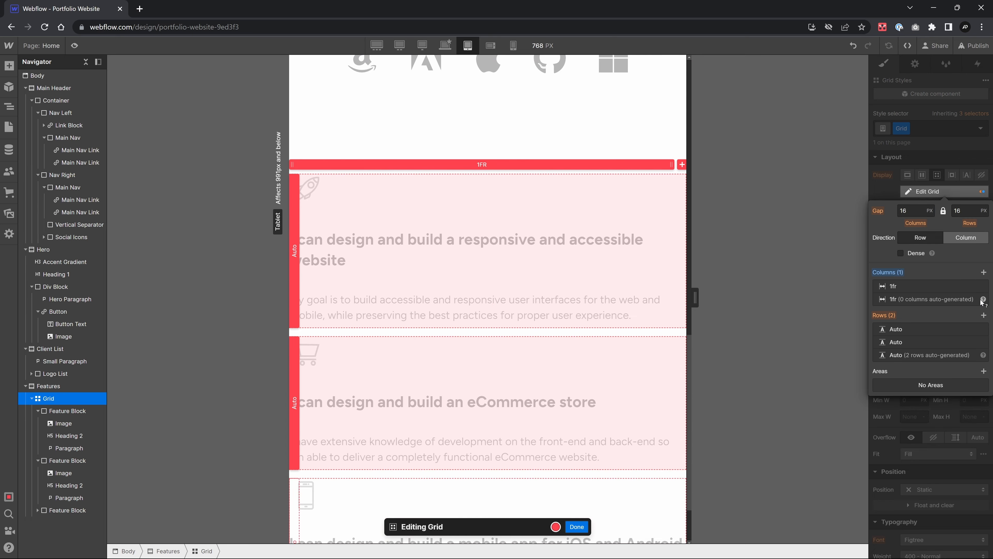
{"action": "scroll", "coordinate": [550, 207], "scroll_direction": "up", "scroll_amount": 9}
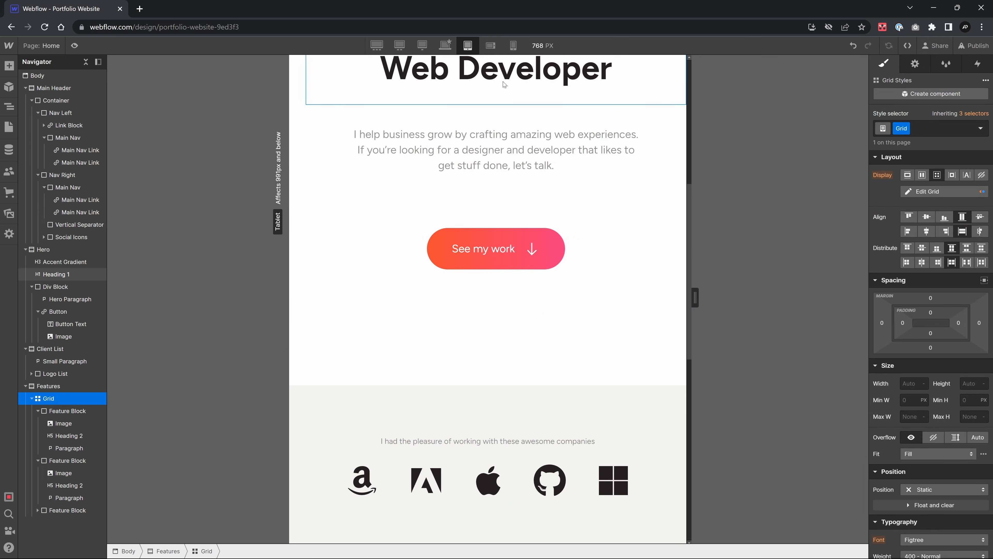
Examine the page layout at the mobile landscape, mobile portrait and 1280 px breakpoints, including the features grid.
{"action": "left_click", "coordinate": [490, 46]}
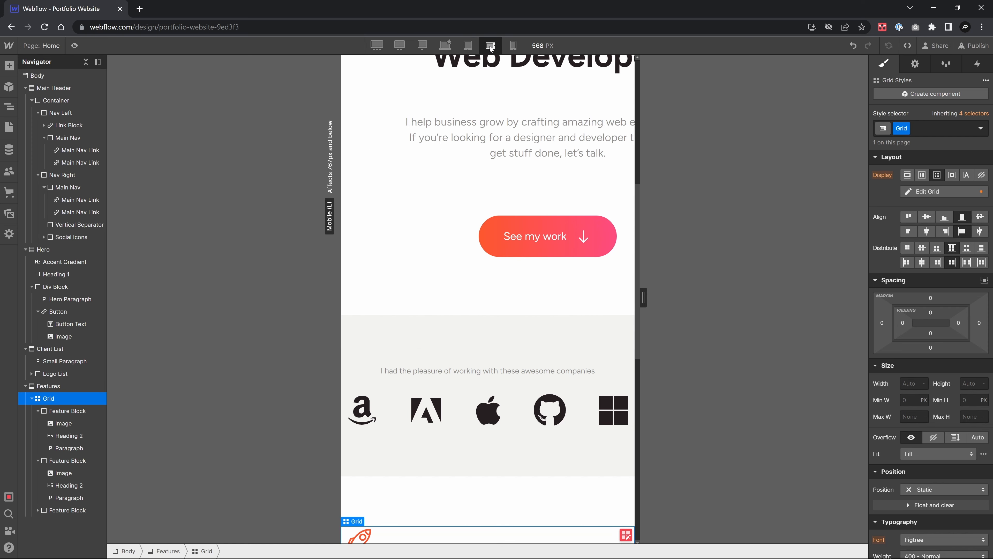
{"action": "left_click", "coordinate": [513, 46]}
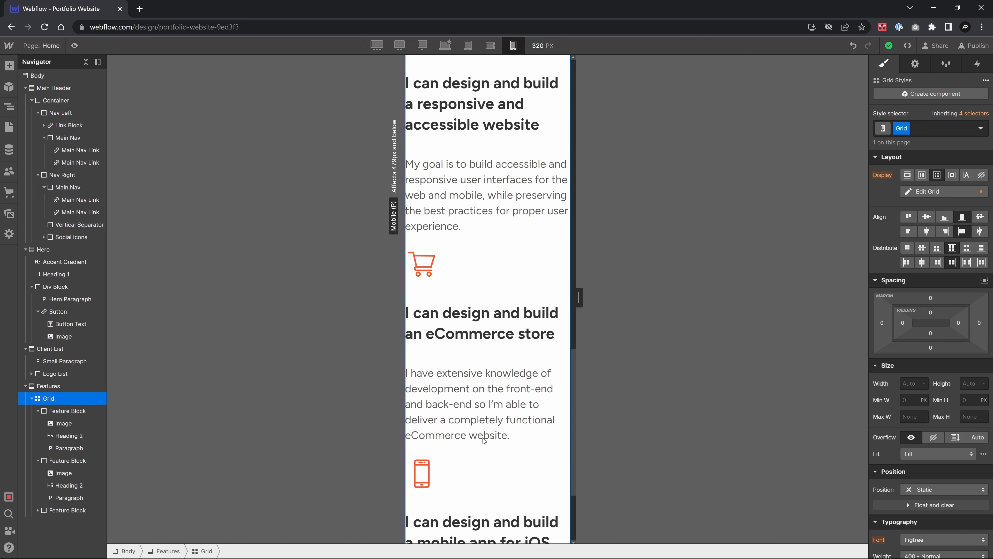
{"action": "scroll", "coordinate": [476, 398], "scroll_direction": "up", "scroll_amount": 10}
{"action": "left_click", "coordinate": [422, 46]}
{"action": "left_click", "coordinate": [37, 76]}
{"action": "scroll", "coordinate": [389, 168], "scroll_direction": "down", "scroll_amount": 10}
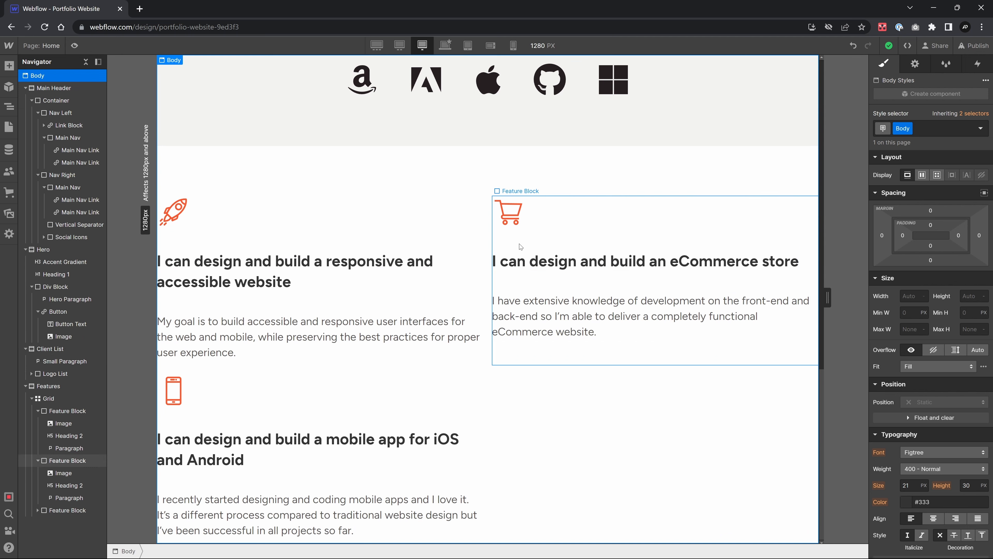
{"action": "left_click", "coordinate": [499, 247]}
{"action": "left_click", "coordinate": [510, 154]}
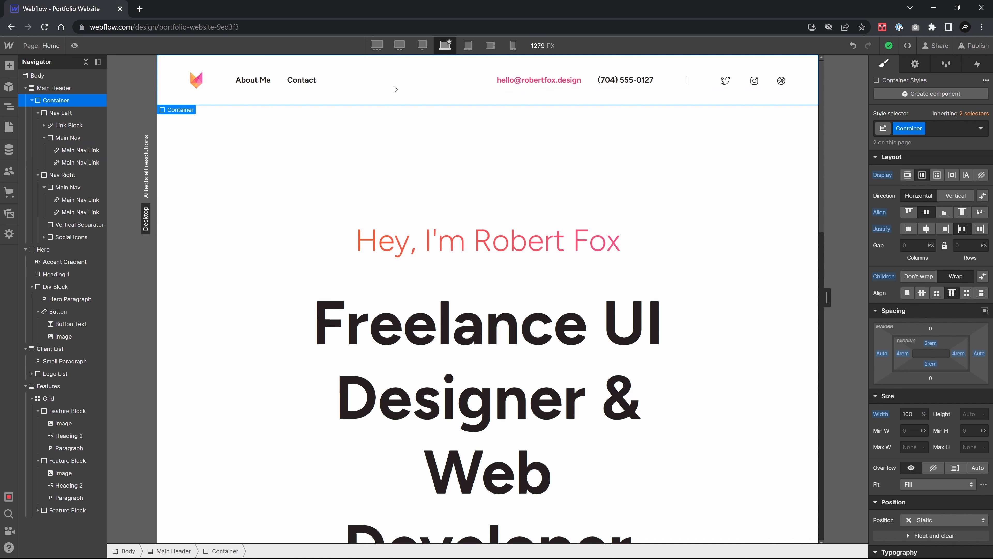
Compare the header with the canvas at 992 px on the base breakpoint and at 991 px on the tablet breakpoint.
{"action": "left_click_drag", "start_coordinate": [828, 295], "coordinate": [667, 290]}
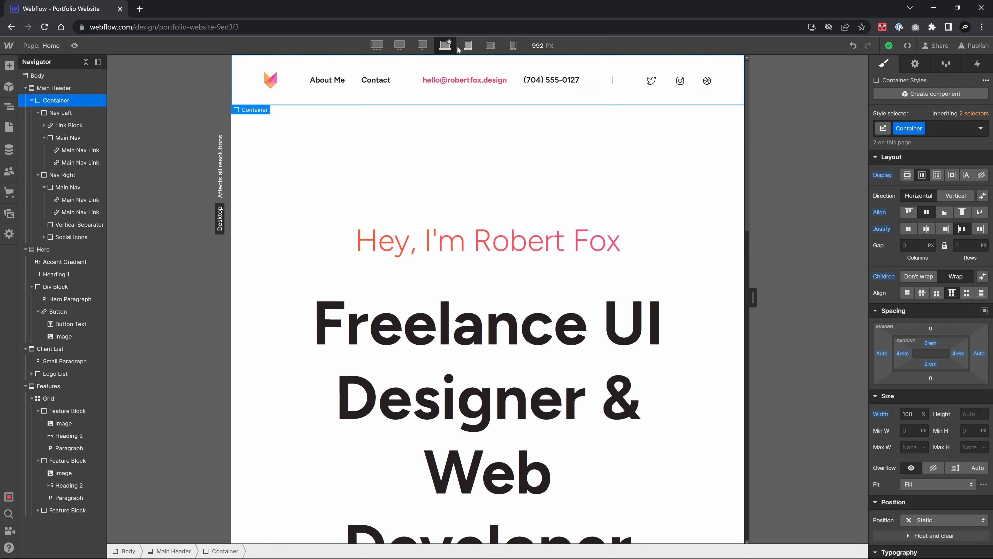
{"action": "left_click", "coordinate": [468, 46]}
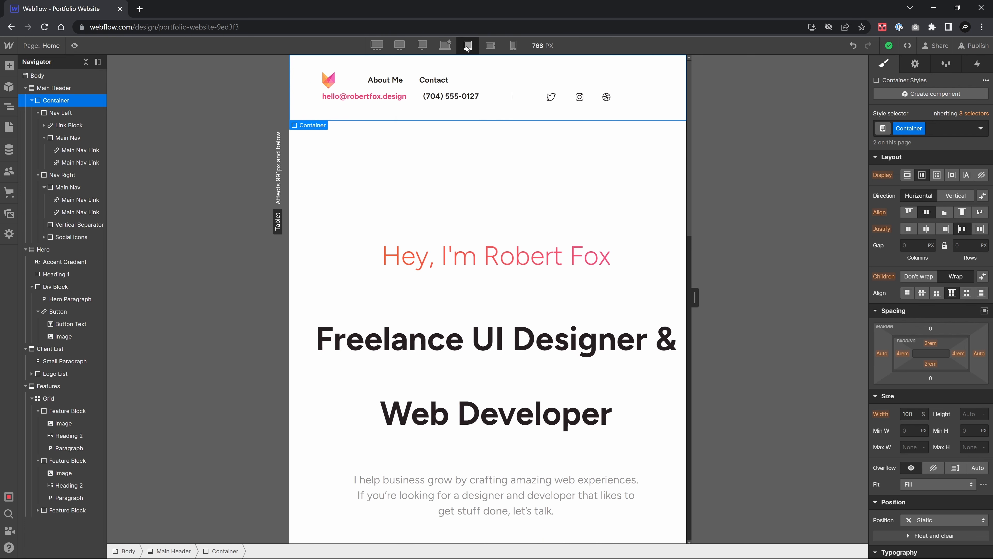
{"action": "left_click_drag", "start_coordinate": [695, 291], "coordinate": [790, 293]}
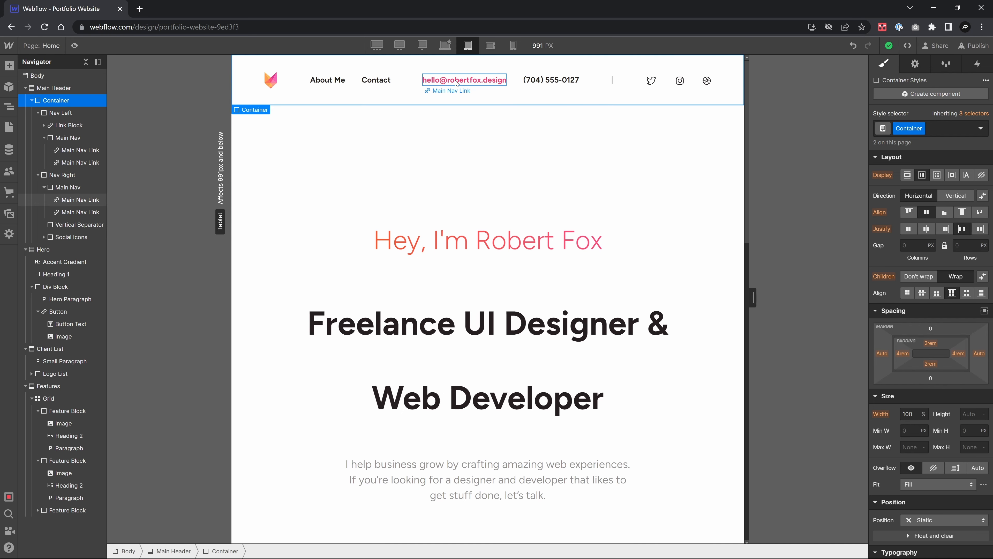
Hide all Main Nav Link elements and the header's Vertical Separator at the tablet breakpoint by setting their display to none.
{"action": "left_click", "coordinate": [612, 81]}
{"action": "left_click", "coordinate": [466, 80]}
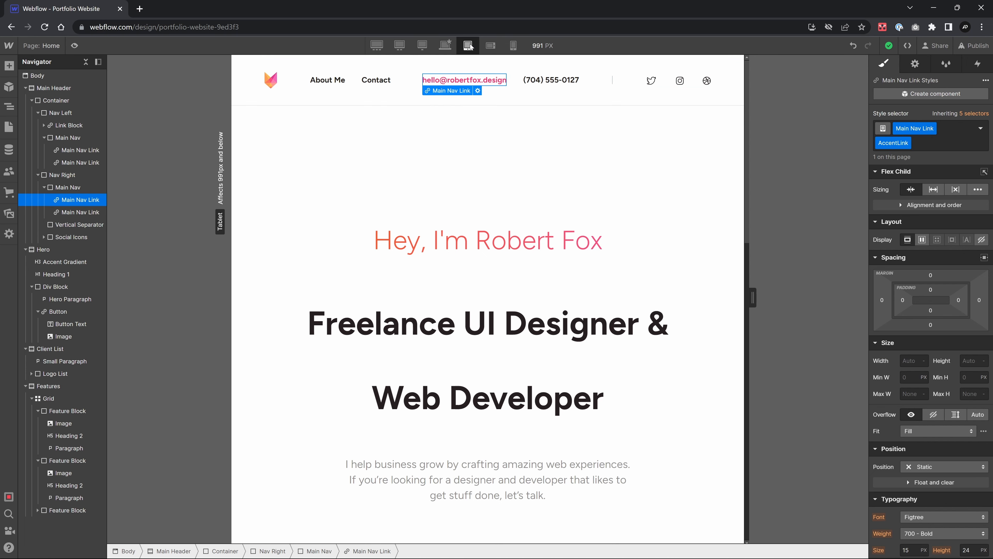
{"action": "left_click", "coordinate": [551, 80]}
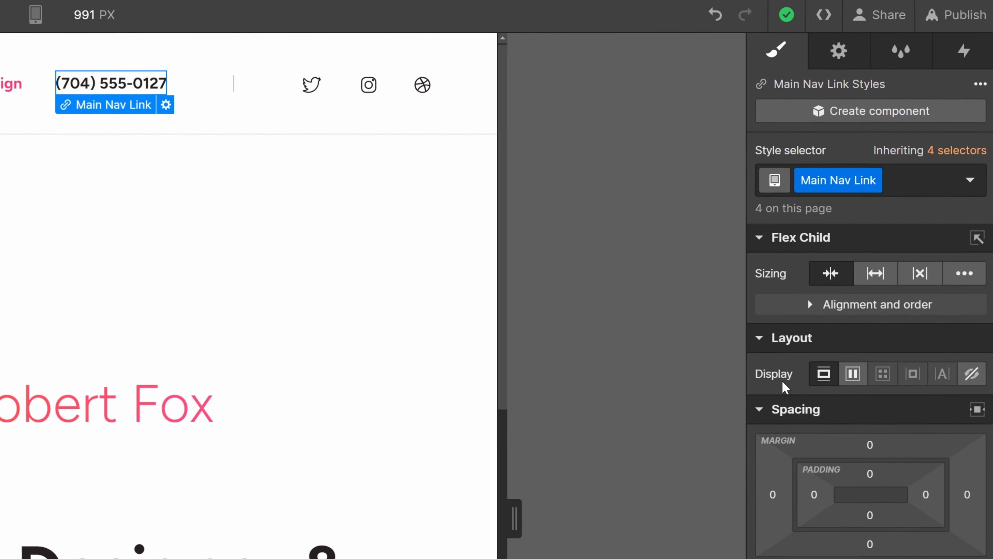
{"action": "left_click", "coordinate": [972, 374]}
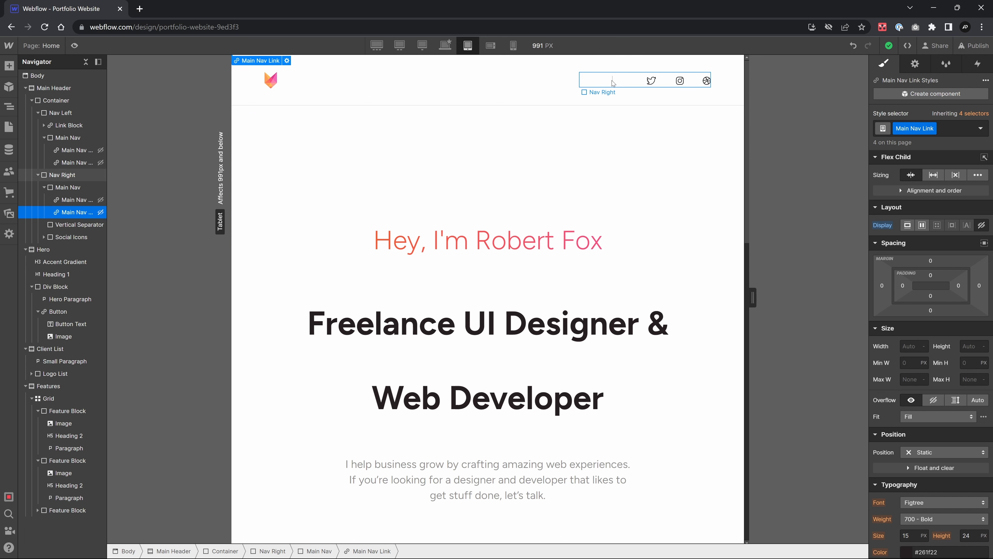
{"action": "left_click", "coordinate": [614, 81]}
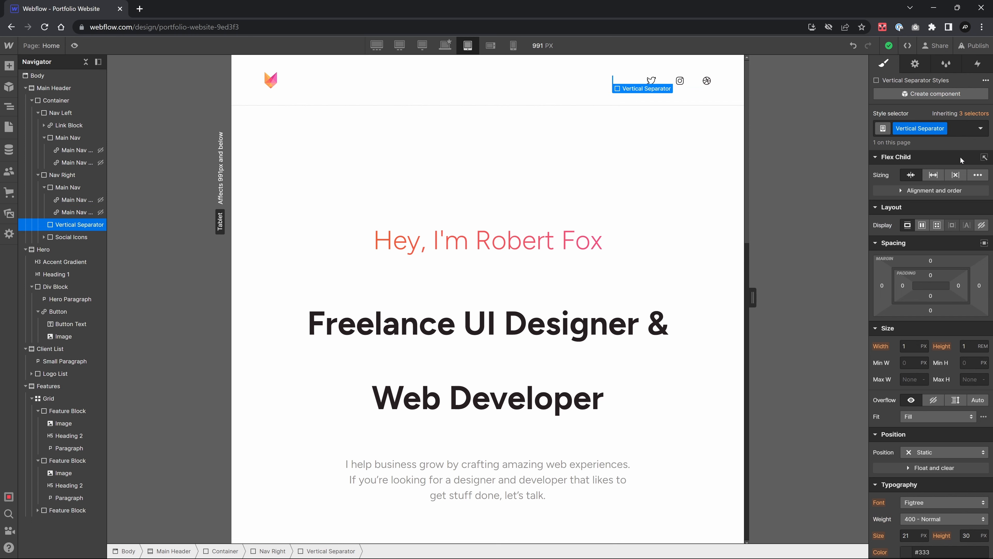
{"action": "left_click", "coordinate": [981, 225]}
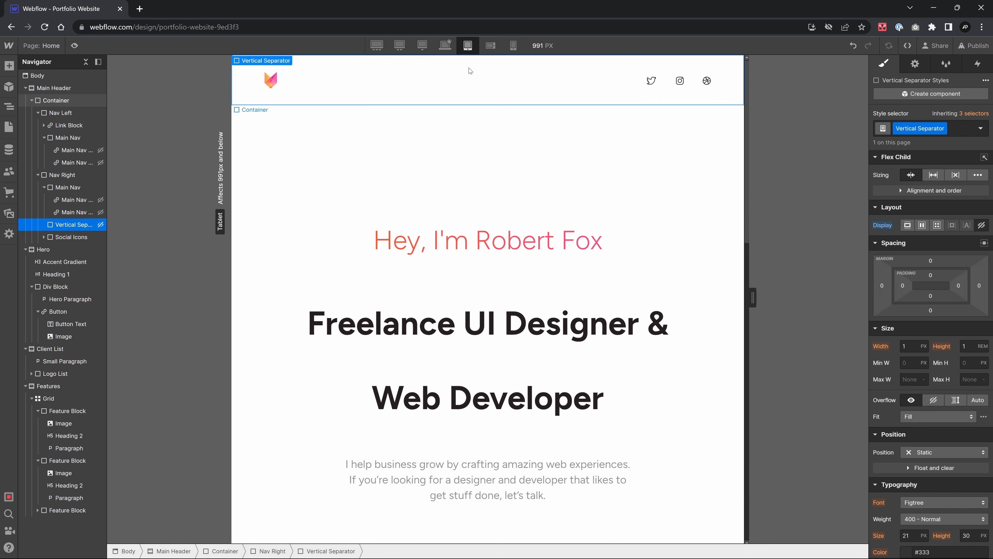
Preview the page from the base desktop breakpoint and narrow the canvas to about 613 px.
{"action": "left_click", "coordinate": [445, 46]}
{"action": "left_click", "coordinate": [75, 46]}
{"action": "left_click_drag", "start_coordinate": [837, 304], "coordinate": [670, 301]}
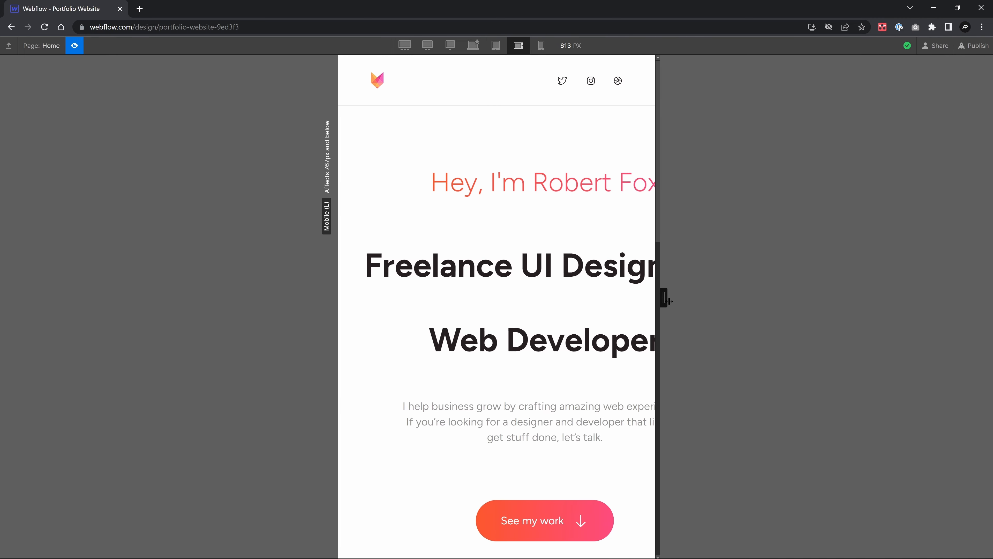